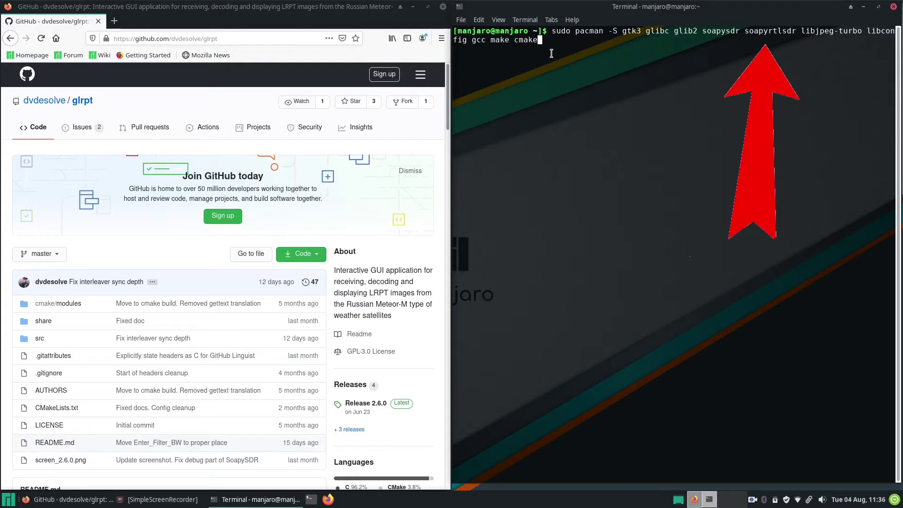
Step: Install the ten glrpt build dependencies with pacman, confirming with y
key(Return)
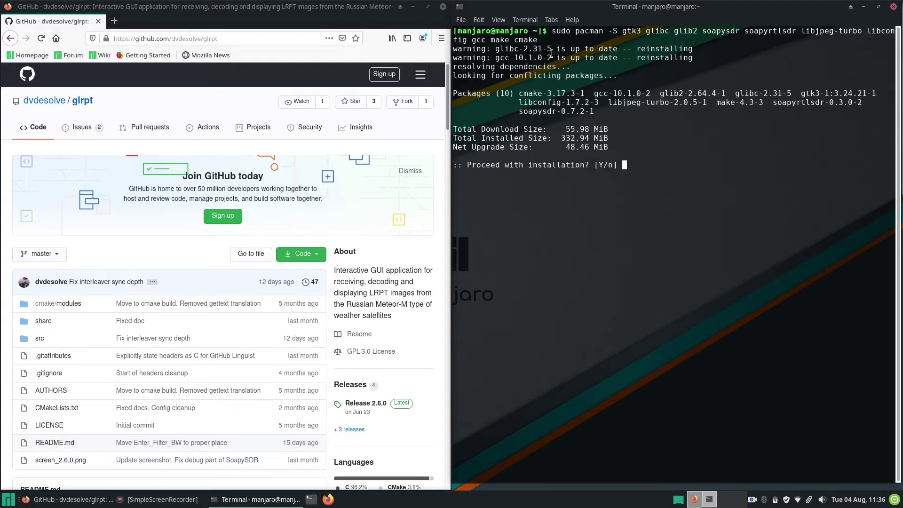
text(y)
key(Return)
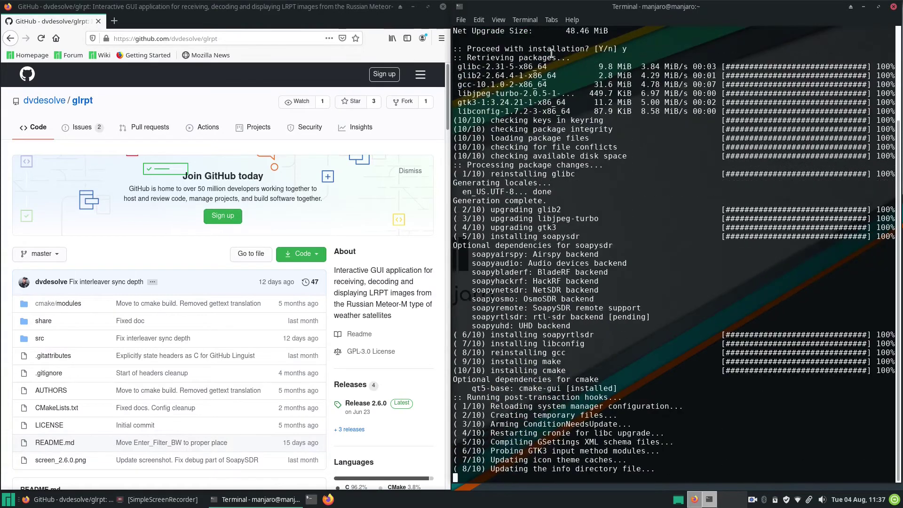
click(359, 209)
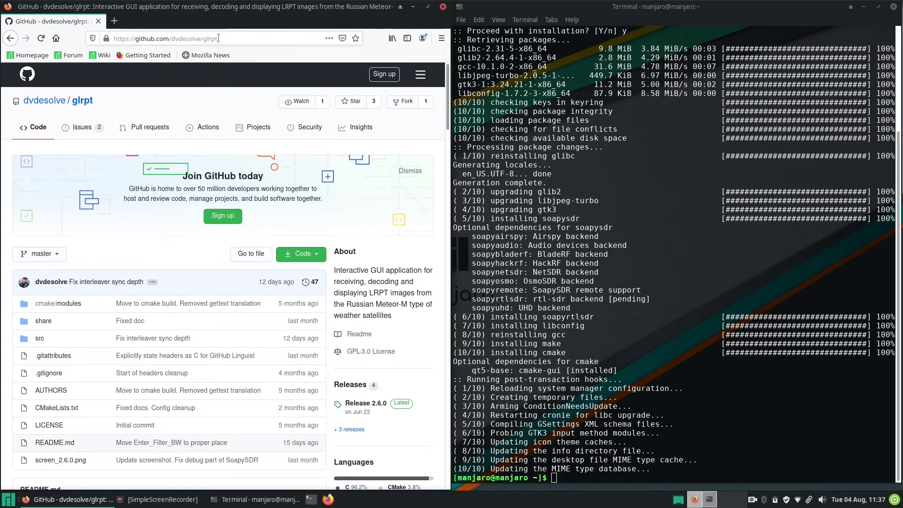
Step: Clone the glrpt repository with git clone, using the URL copied from the GitHub page
click(192, 39)
key(ctrl+c)
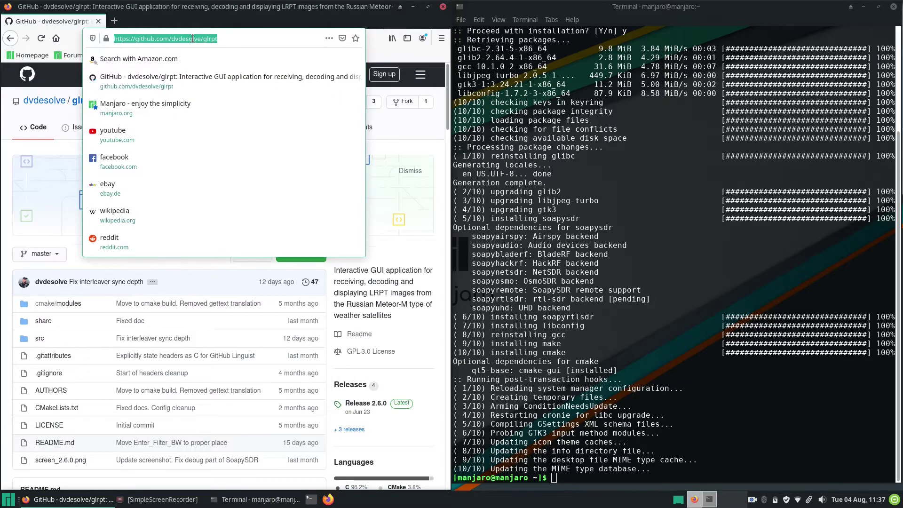
click(655, 181)
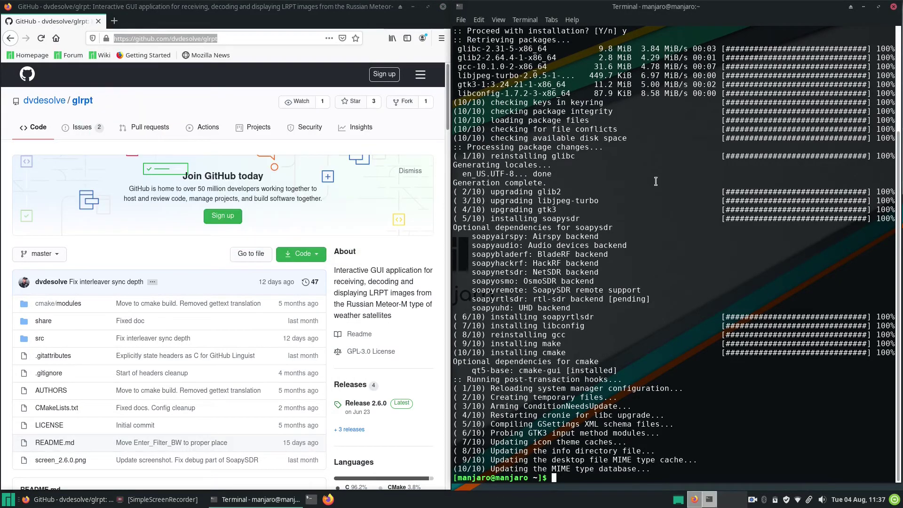
text(git clone)
middle_click(656, 181)
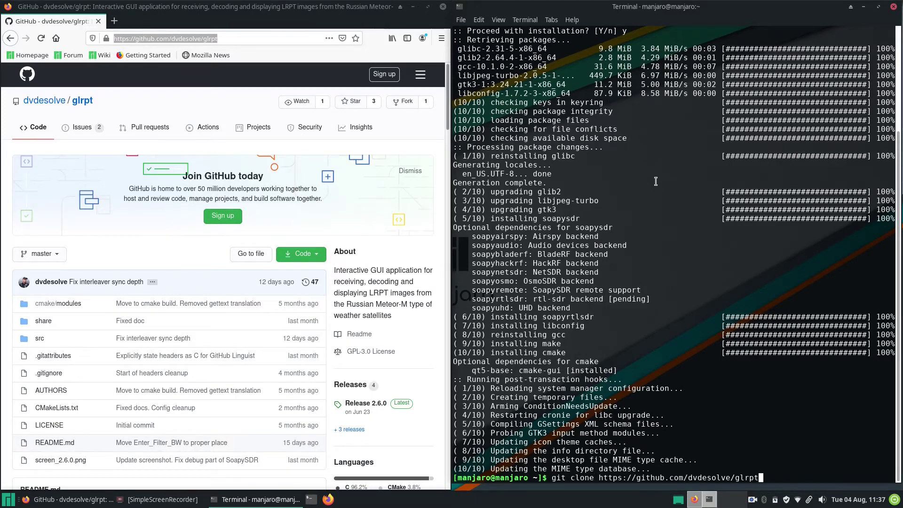
key(Return)
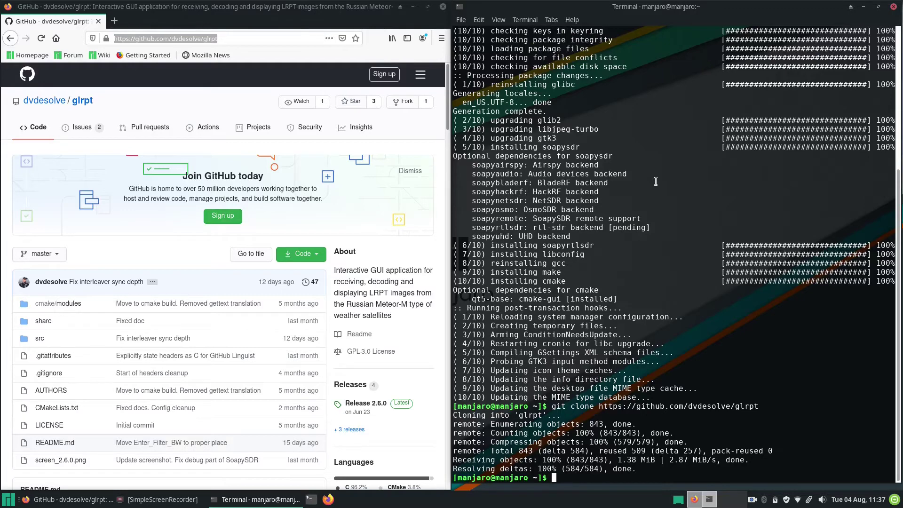
Step: Create a build folder in glrpt and configure with cmake -DCMAKE_INSTALL_PREFIX=/usr .
text(cd glrpt)
key(Return)
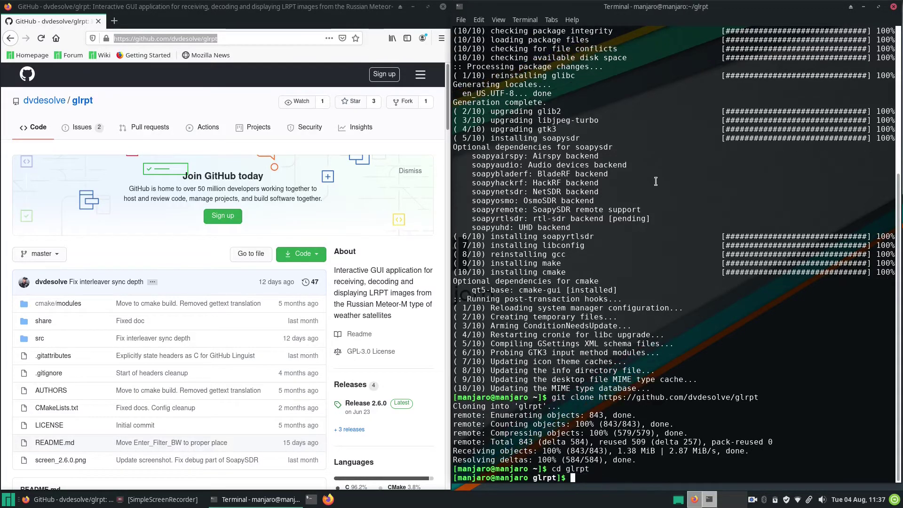
text(mkdir build)
key(Return)
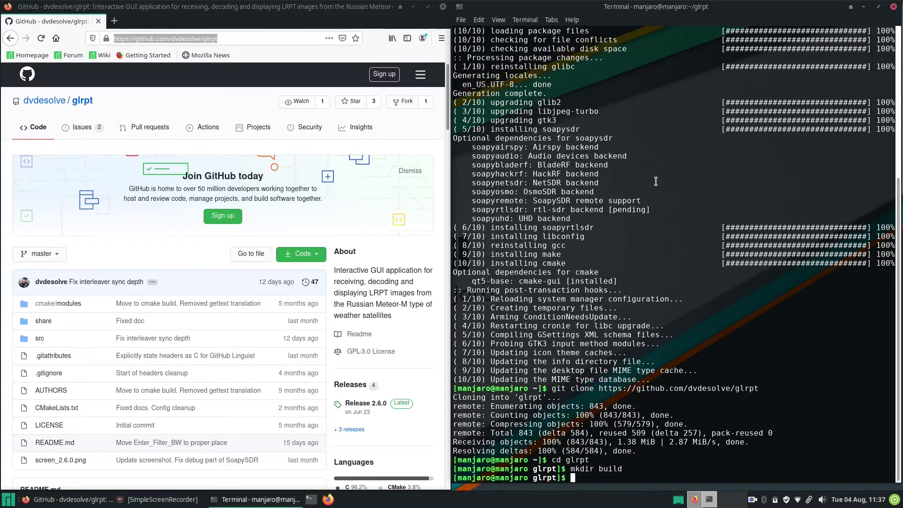
text(cd build)
key(Return)
scroll(128, 224, down, 20)
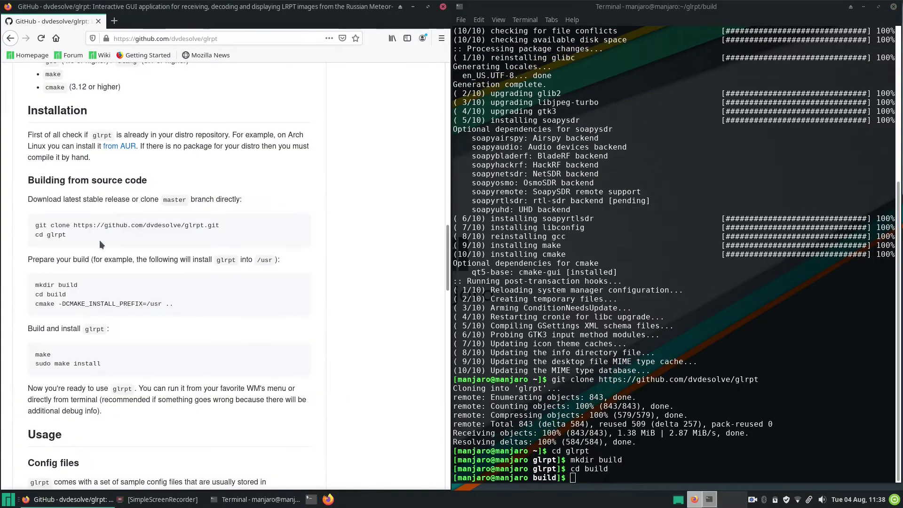
triple_click(88, 303)
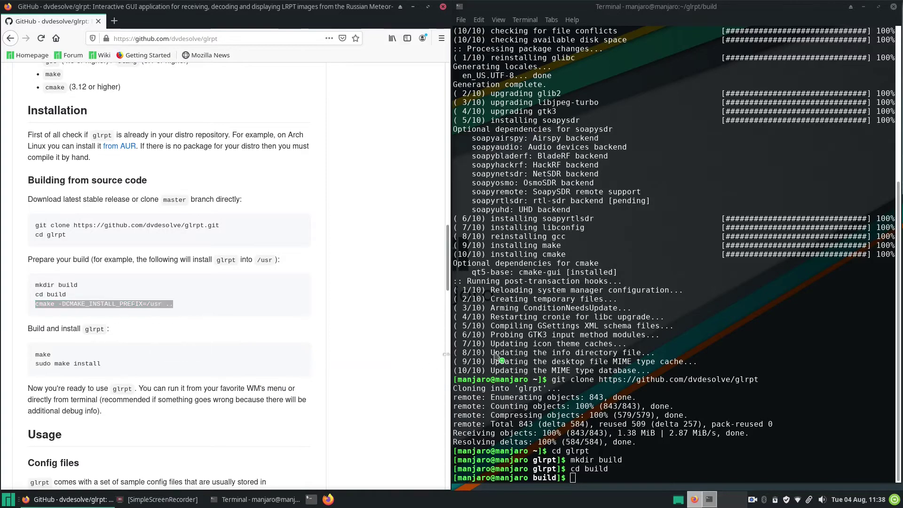
middle_click(533, 323)
key(Return)
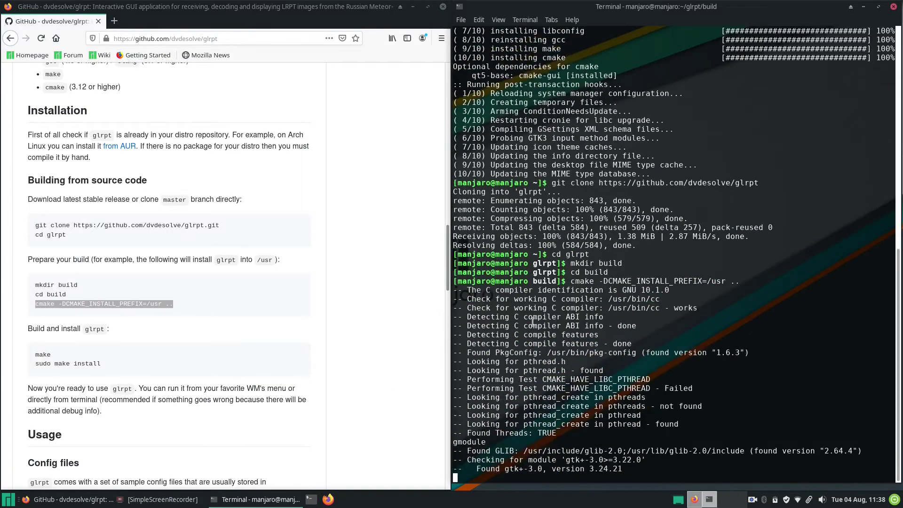
Step: Compile glrpt with make and install it system-wide with sudo make install
text(make)
key(Return)
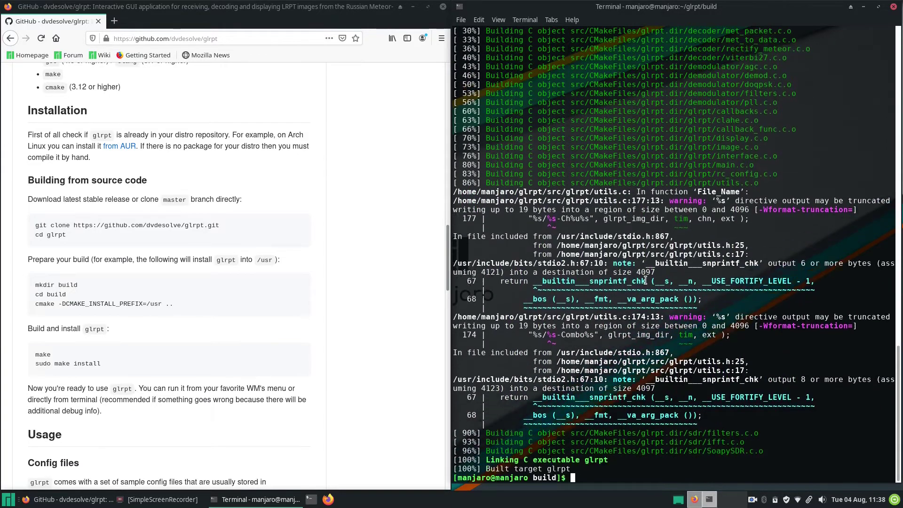
text(sudo make)
key(BackSpace)
key(BackSpace)
key(BackSpace)
key(BackSpace)
text(make install)
key(Return)
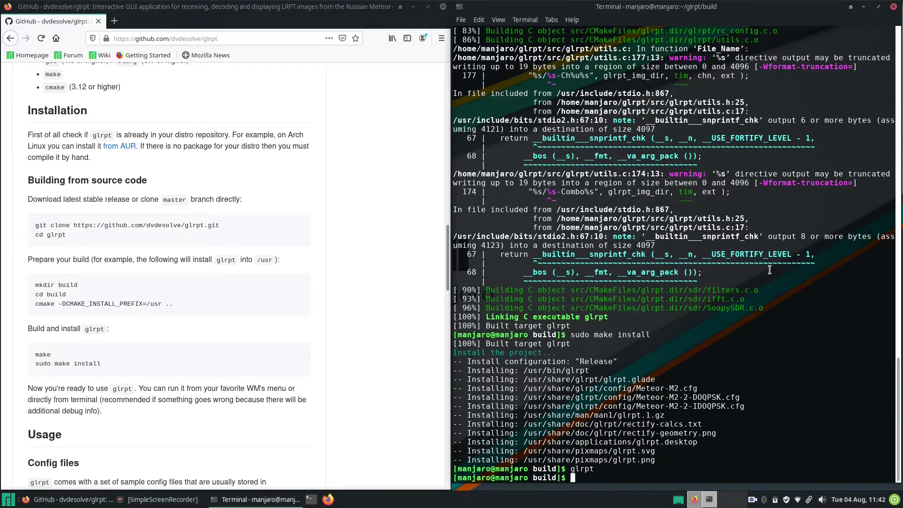
Step: Launch the installed glrpt program from the terminal
text(glrpt)
key(Return)
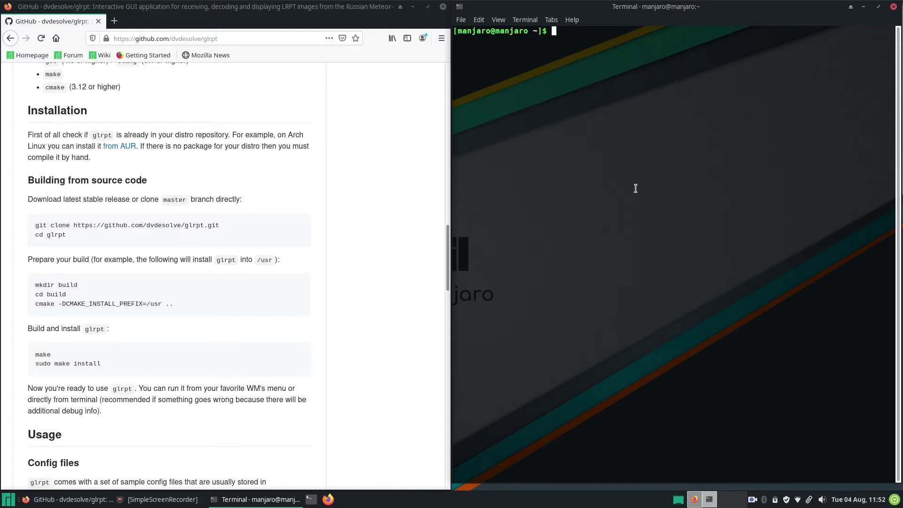
Step: Go to /usr/share/glrpt/config and list its config files
text(cd /usr/sha)
key(Tab)
text(glrpt/config)
key(Return)
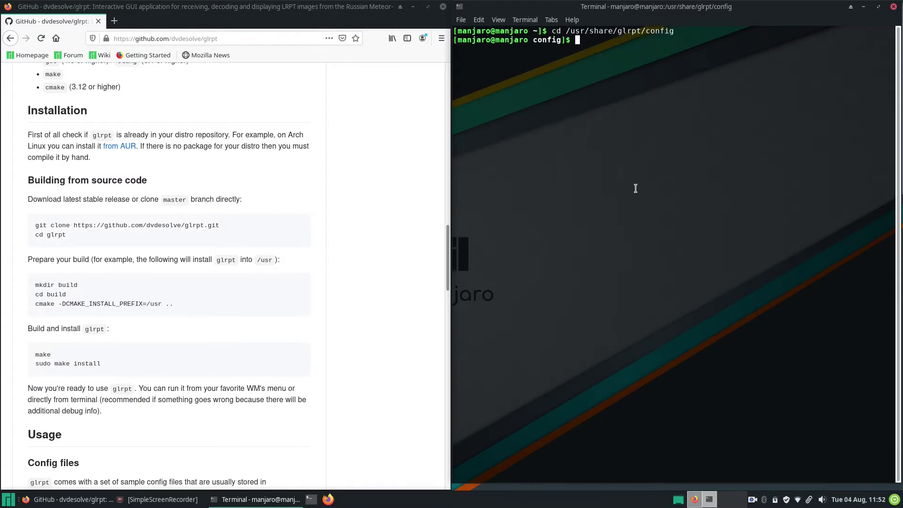
text(ls)
key(Return)
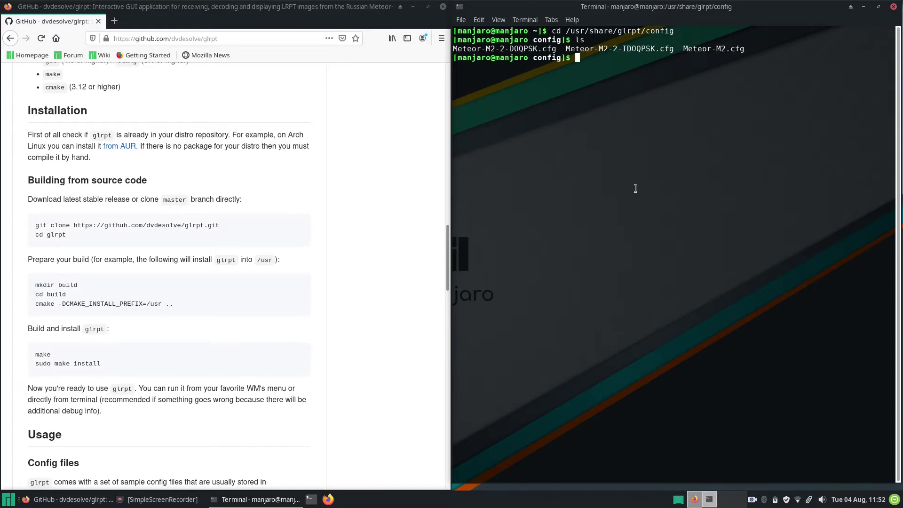
Step: Delete Meteor-M2-2-DOQPSK.cfg and Meteor-M2-2-IDOQPSK.cfg with sudo rm -r
double_click(607, 49)
key(ctrl+c)
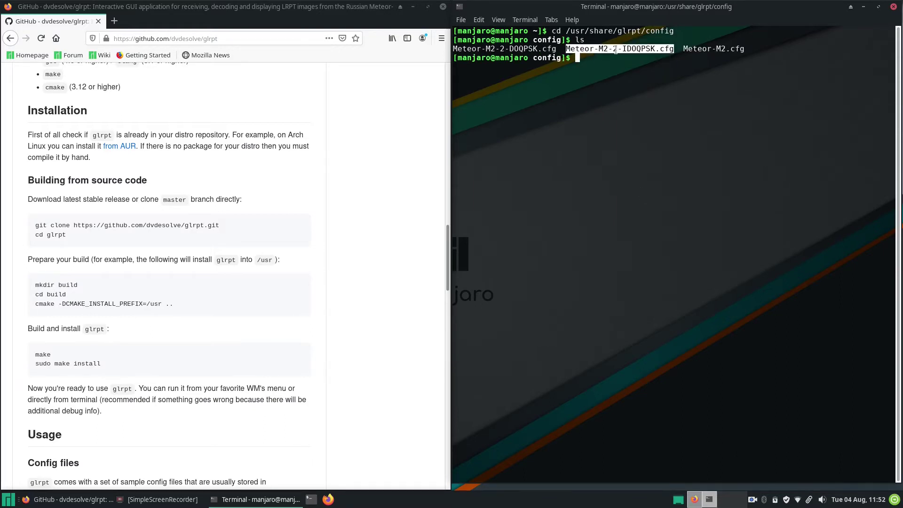
click(628, 63)
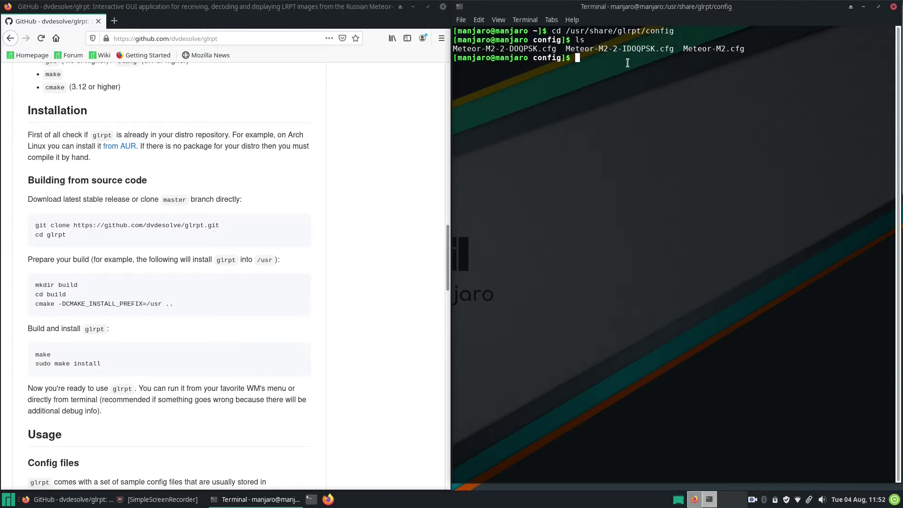
text(s)
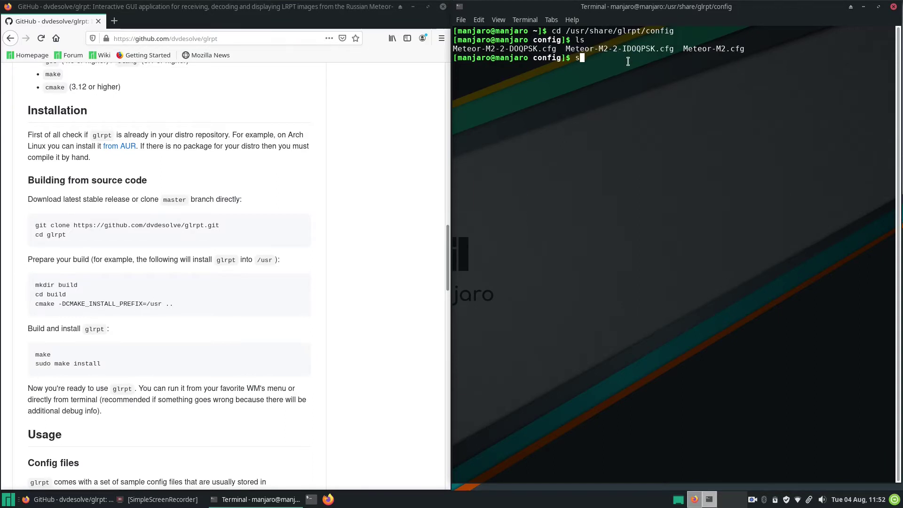
text(udo rm -r)
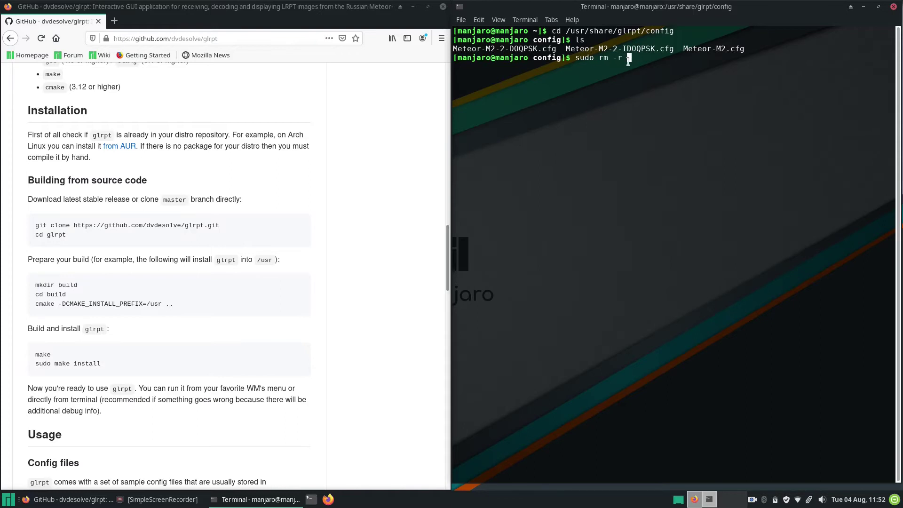
double_click(535, 48)
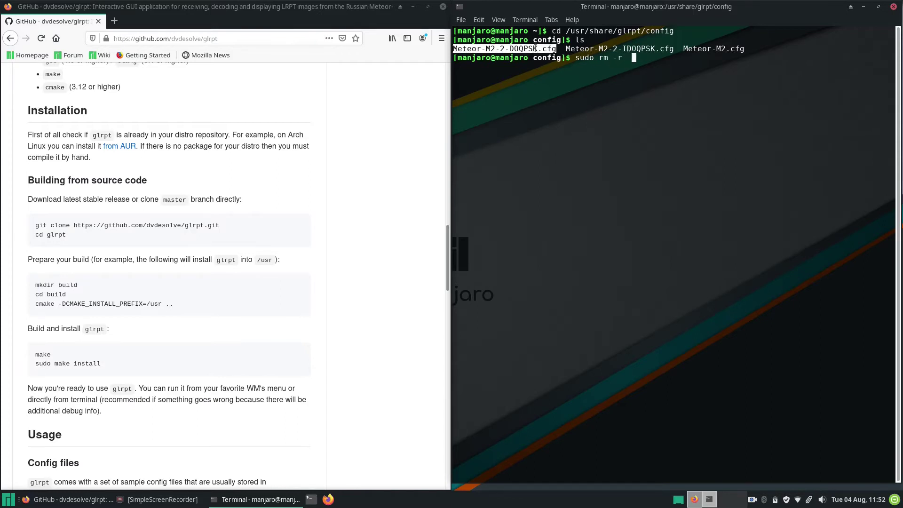
middle_click(535, 48)
key(Return)
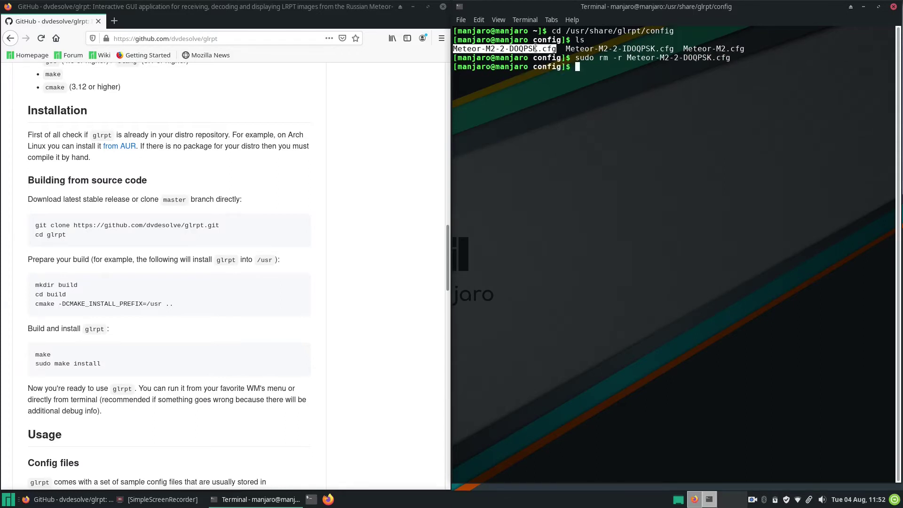
key(Up)
key(BackSpace)
key(BackSpace)
key(BackSpace)
key(BackSpace)
key(BackSpace)
key(BackSpace)
key(BackSpace)
key(BackSpace)
key(BackSpace)
key(BackSpace)
key(BackSpace)
key(BackSpace)
key(BackSpace)
key(BackSpace)
key(BackSpace)
key(BackSpace)
key(BackSpace)
key(BackSpace)
key(BackSpace)
key(BackSpace)
key(BackSpace)
key(BackSpace)
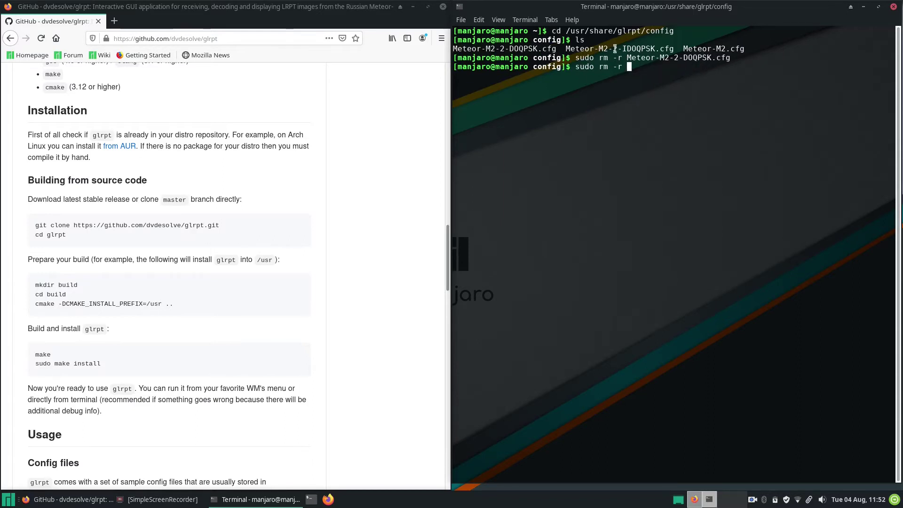
double_click(615, 49)
middle_click(615, 48)
key(Return)
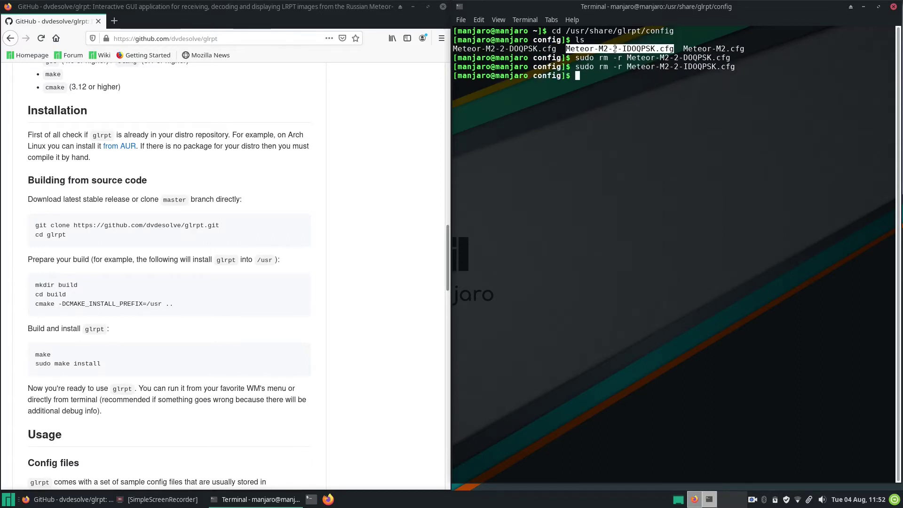
Step: Remove the IDOQPSK config and open Meteor-M2.cfg with sudo nano
click(675, 116)
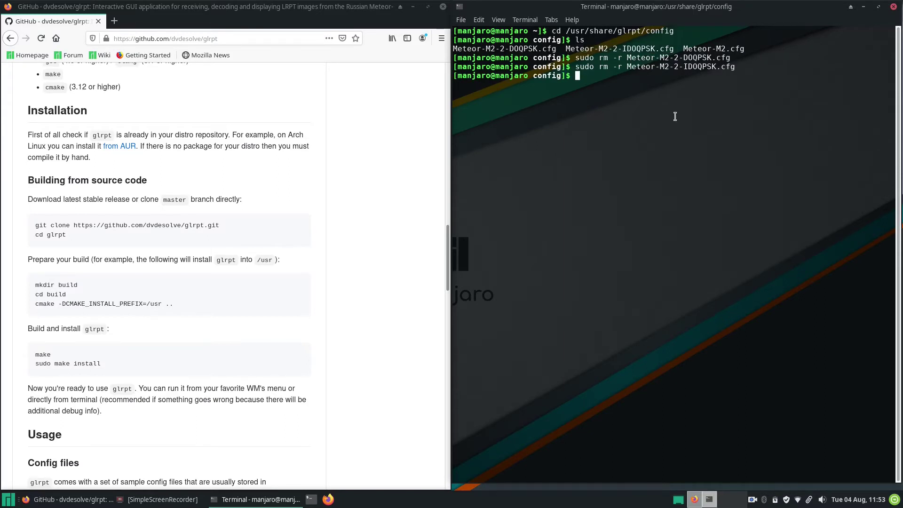
text(sudo nano Meteor-M2)
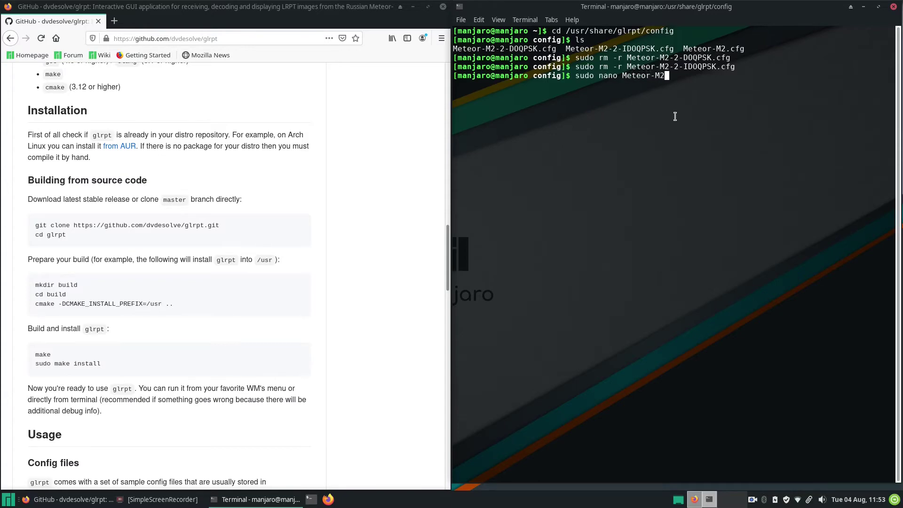
text(.cfg)
key(Return)
key(Down)
key(Down)
key(Down)
key(Down)
key(Down)
key(Down)
key(Down)
key(Down)
key(Down)
Step: Set the device driver to rtlsdr and the device index to 2
key(Down)
key(Down)
key(Down)
key(Down)
key(Down)
key(Down)
key(Down)
key(Down)
key(Down)
key(Down)
key(Down)
key(Down)
key(Down)
key(Down)
key(Down)
key(Down)
key(Down)
key(Down)
key(Down)
key(Down)
key(Down)
key(Down)
key(Down)
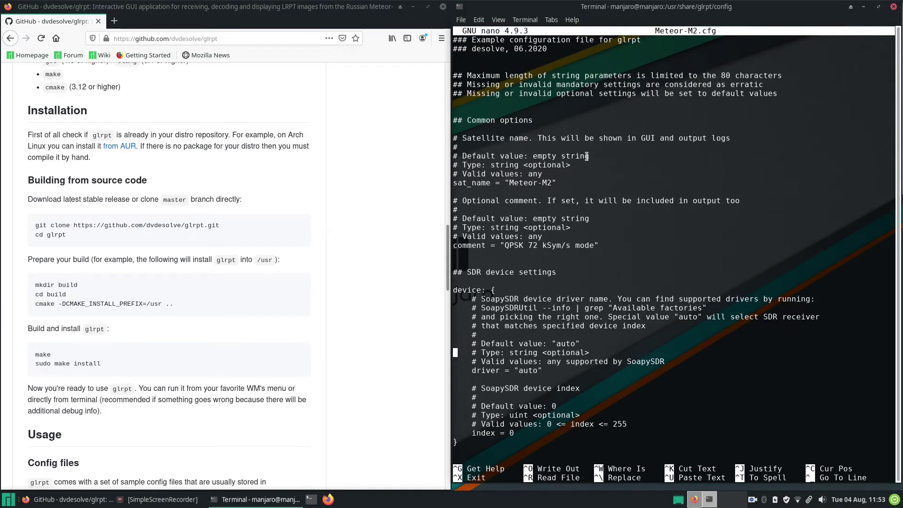
key(Right)
key(Right)
key(Right)
key(Right)
key(Right)
key(Right)
key(Right)
key(Right)
key(Right)
key(Right)
key(Right)
key(Right)
key(Right)
key(Right)
key(Right)
key(Right)
key(Right)
key(Right)
key(BackSpace)
key(BackSpace)
key(BackSpace)
key(BackSpace)
text(rtlsdr)
key(Down)
key(Down)
key(Down)
key(Down)
key(Down)
key(Down)
key(Down)
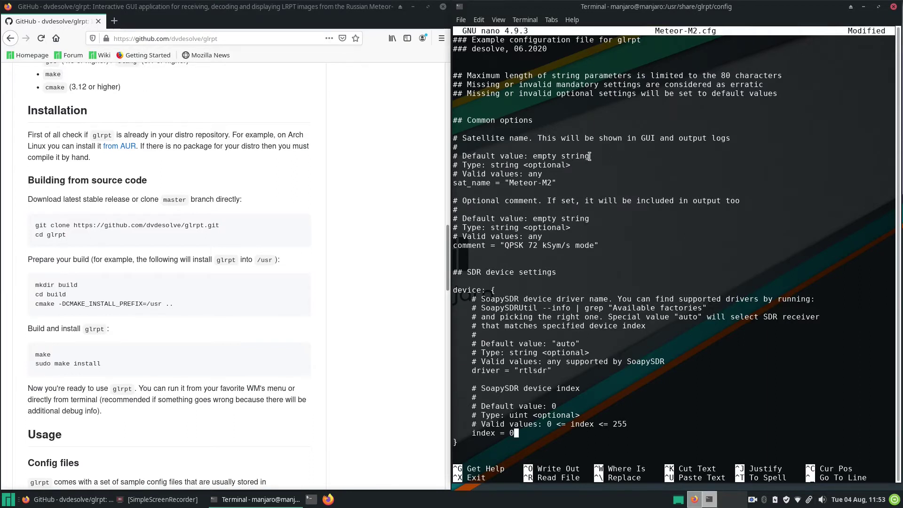
key(BackSpace)
text(2)
Step: Change the receiver bandwidth to 130000, then save Meteor-M2.cfg and exit nano
key(ctrl+s)
scroll(668, 188, down, 9)
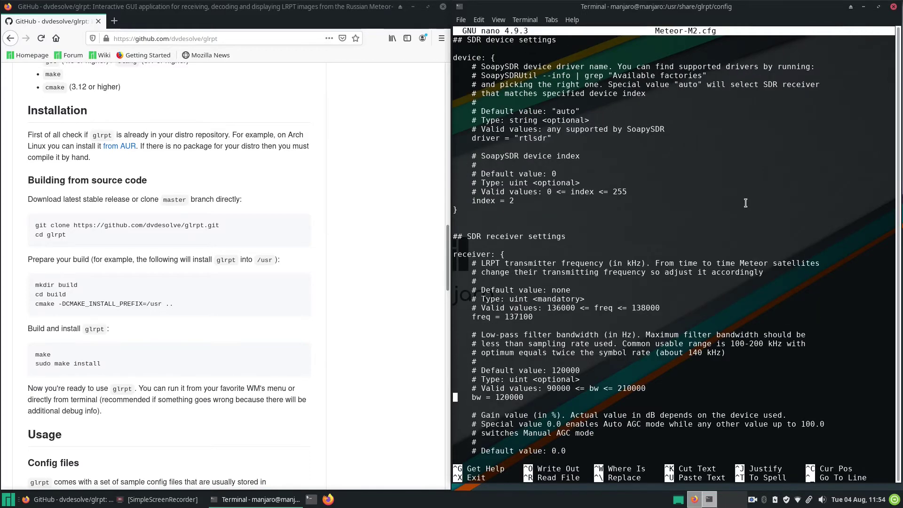
key(Right)
key(Right)
key(Right)
key(Right)
key(Right)
key(Right)
key(Right)
key(Right)
key(Right)
key(Right)
key(Delete)
text(3)
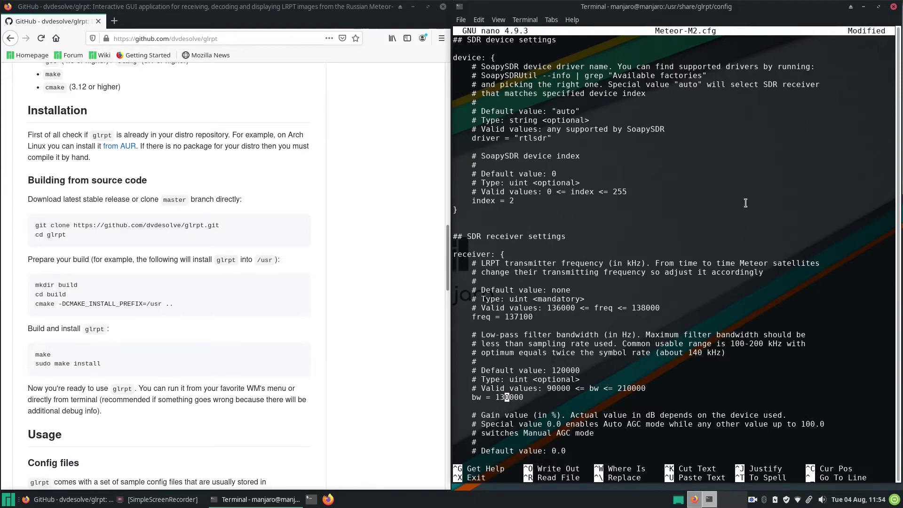
scroll(589, 157, up, 9)
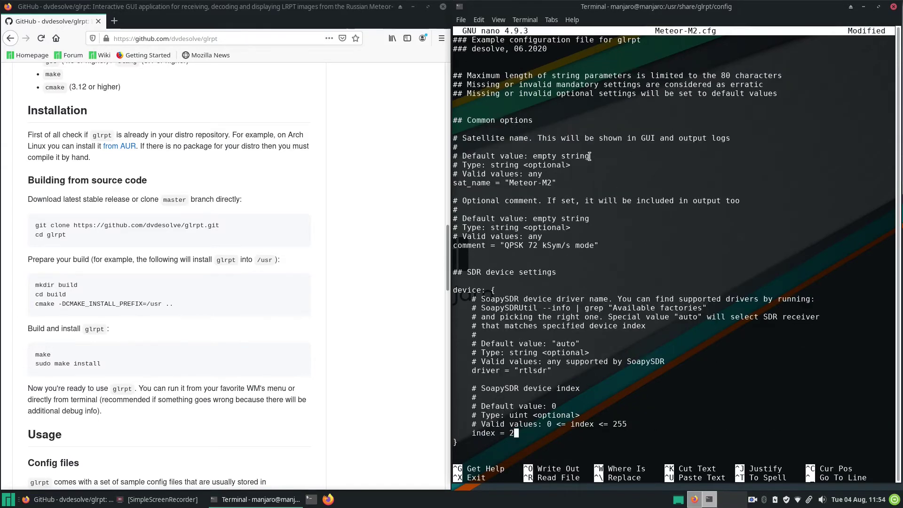
key(ctrl+o)
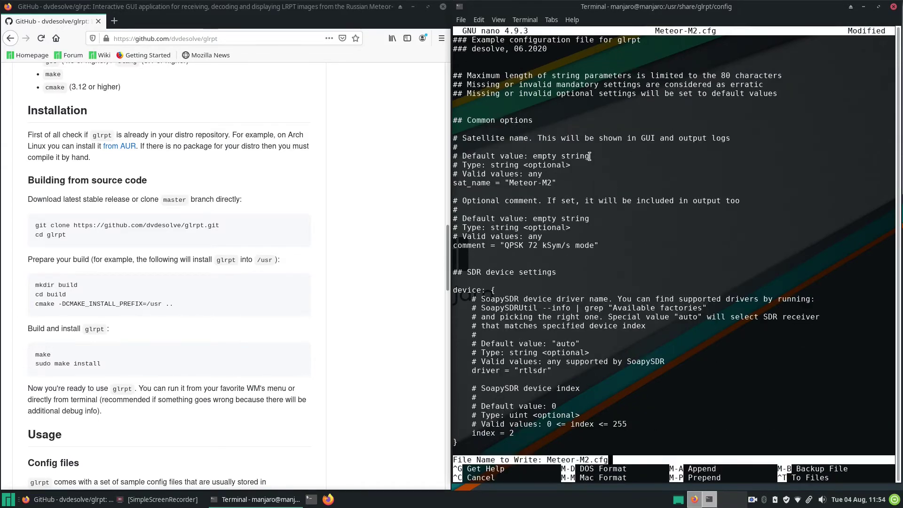
key(Return)
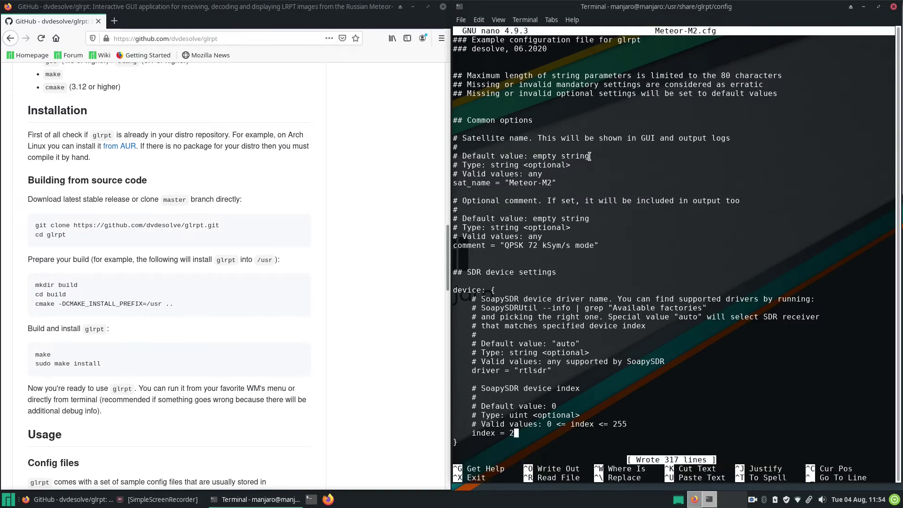
key(ctrl+x)
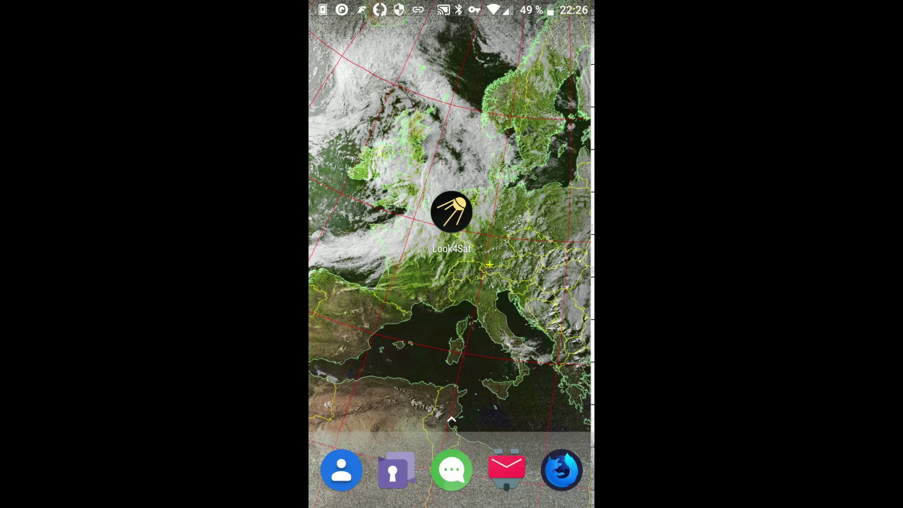
Step: In Look4Sat, update the location, import TLE data from the web, and update transceivers
click(452, 211)
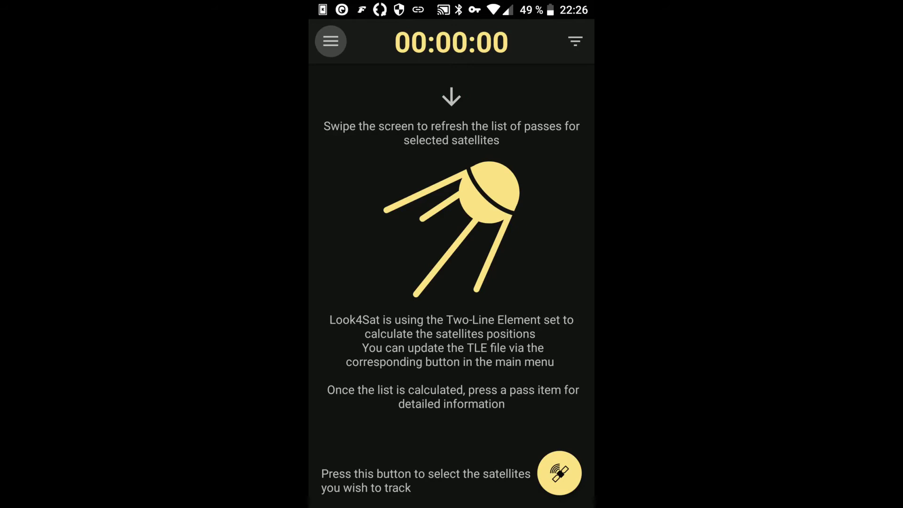
click(331, 41)
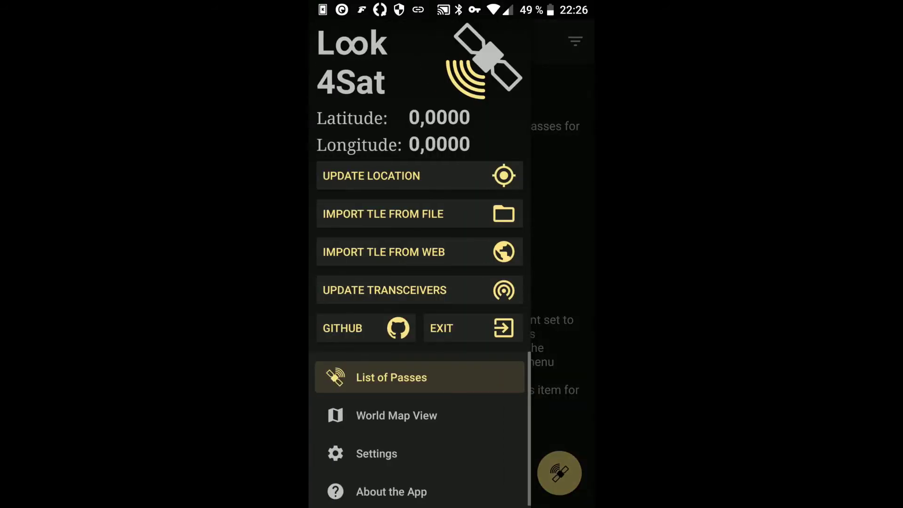
click(371, 175)
click(514, 309)
click(384, 252)
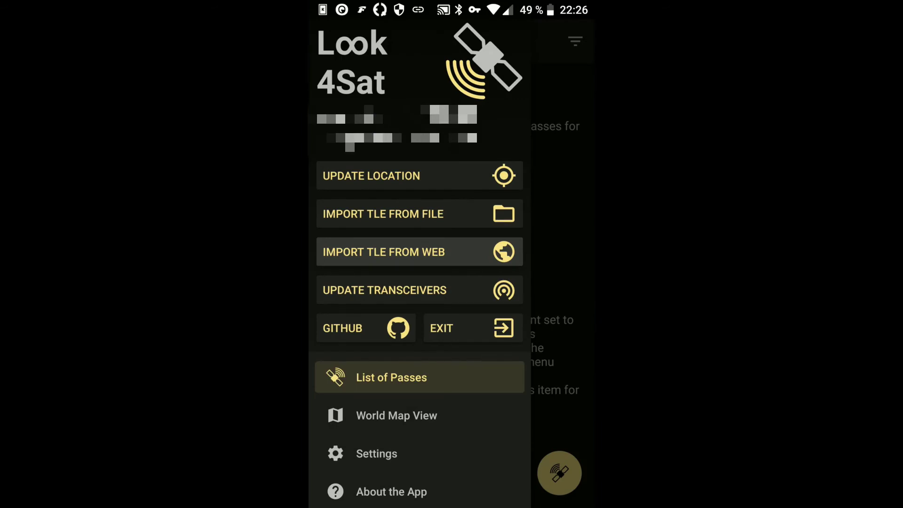
key(Escape)
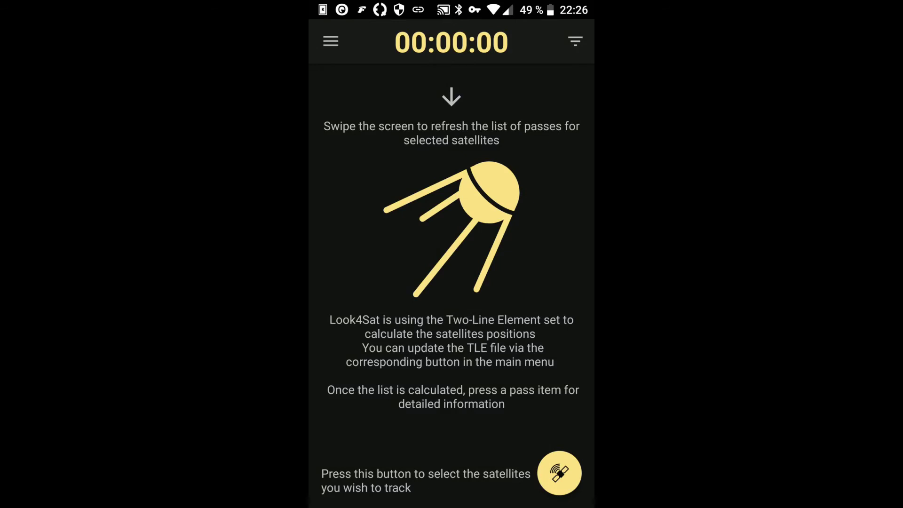
click(330, 41)
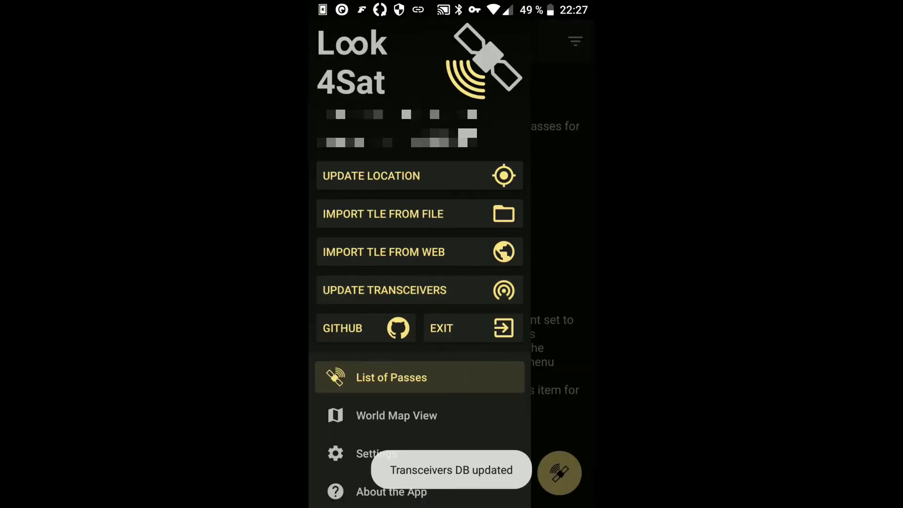
key(Escape)
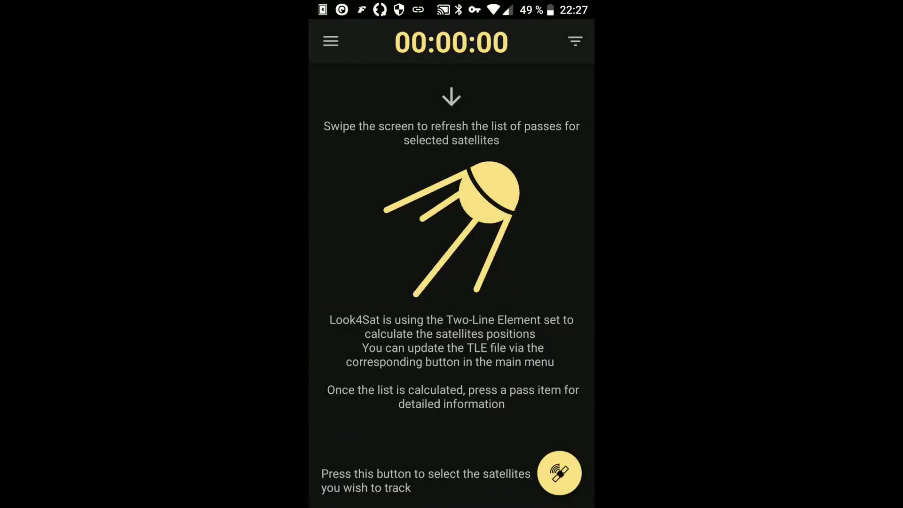
Step: Search 'meteo' and select METEOR-M 2 for tracking
click(560, 473)
click(350, 78)
text(meteo)
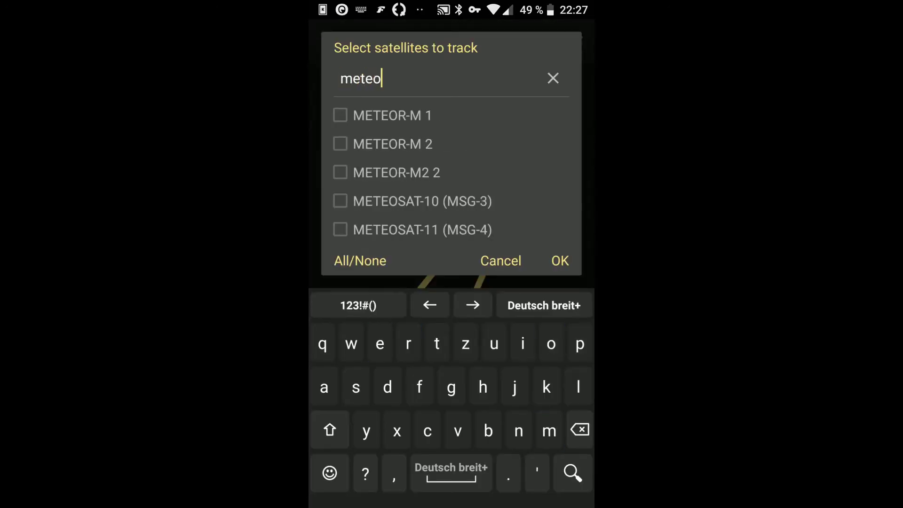
click(340, 143)
click(560, 261)
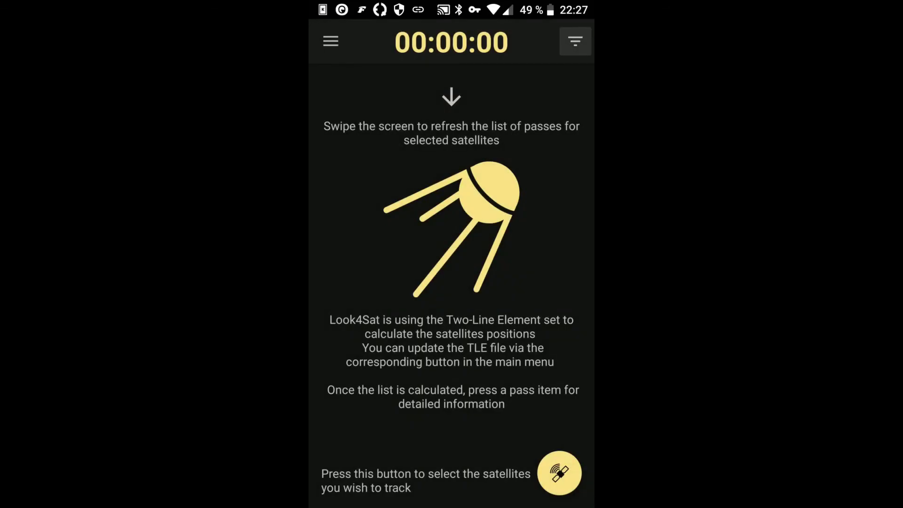
Step: Filter passes to the next 72 hours with minimum elevation 30°
click(576, 42)
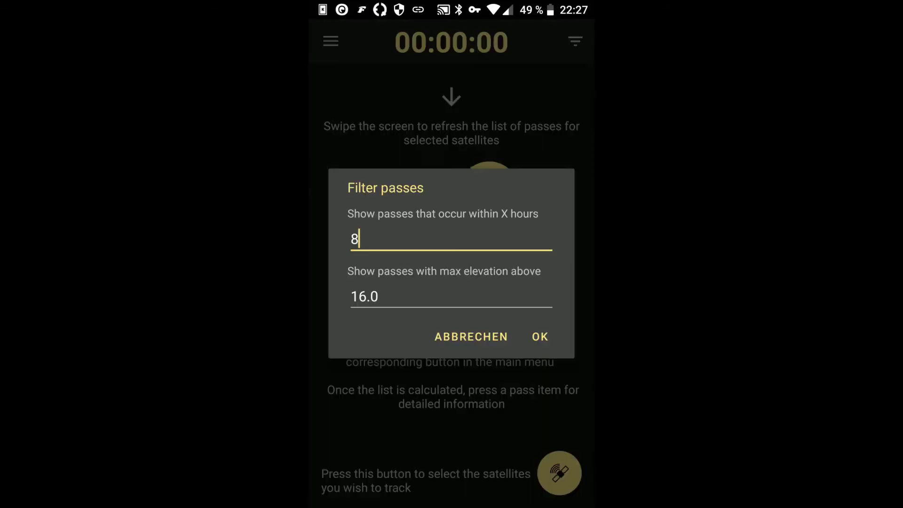
key(BackSpace)
text(7)
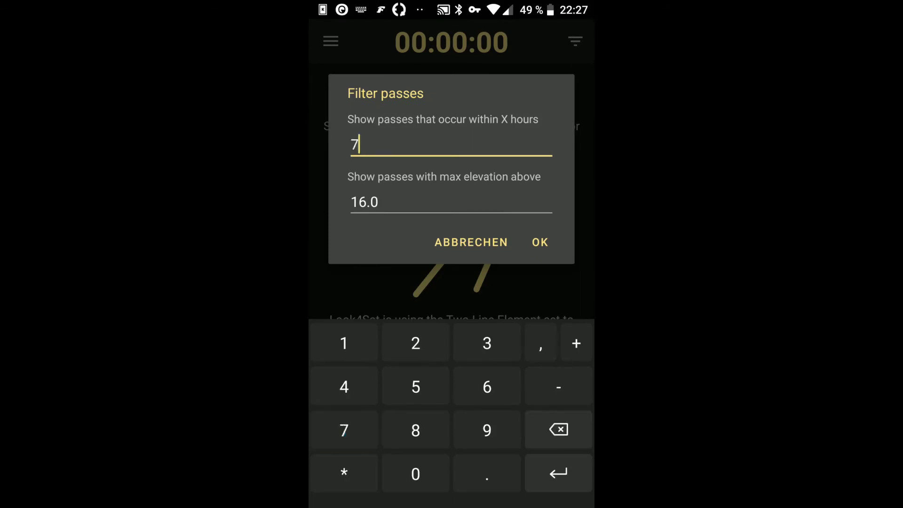
text(2)
key(Return)
key(BackSpace)
key(BackSpace)
key(BackSpace)
key(BackSpace)
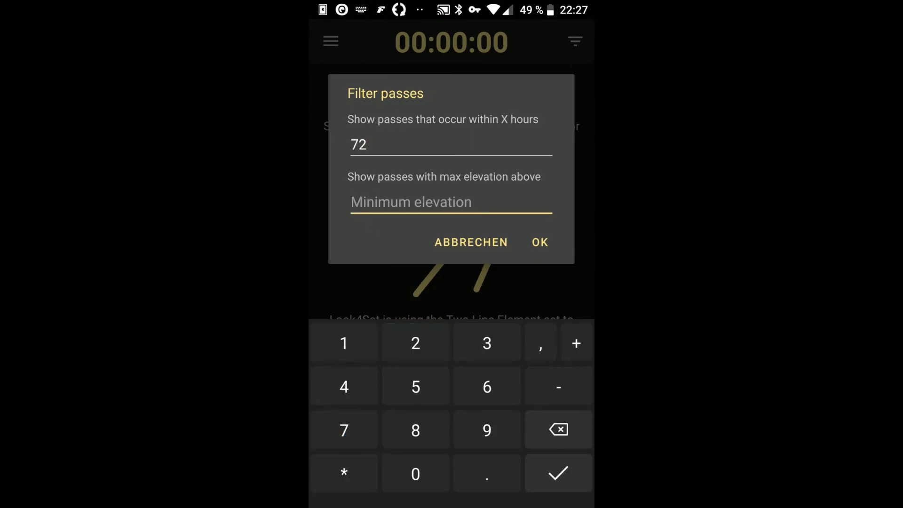
text(30)
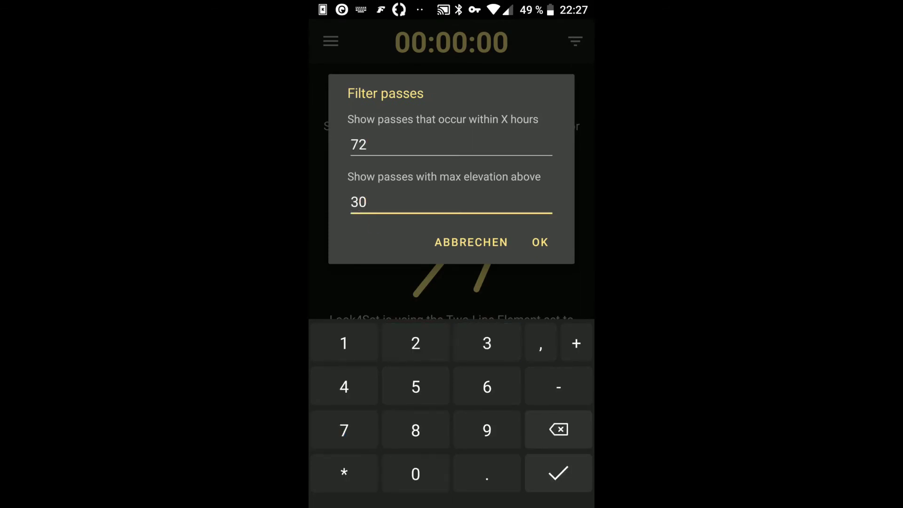
key(Return)
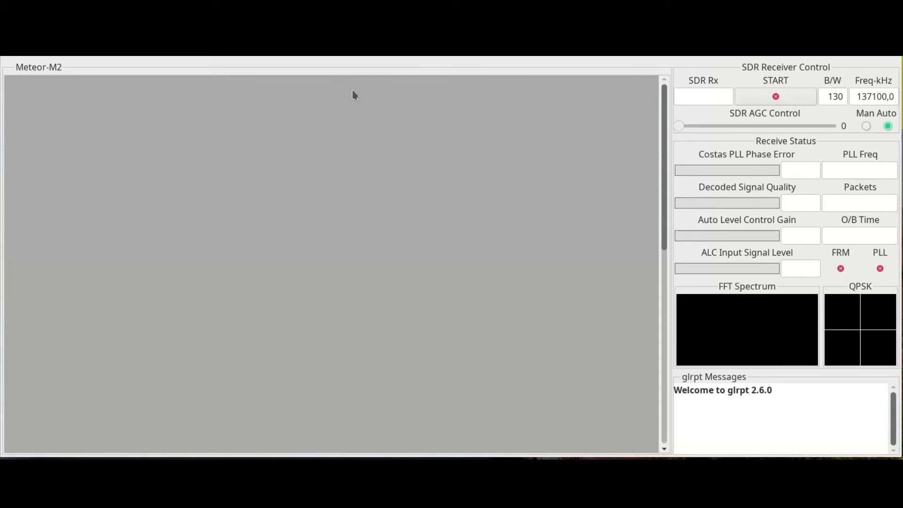
Step: Choose Meteor-M2 from Select Satellite in glrpt's right-click menu
right_click(354, 91)
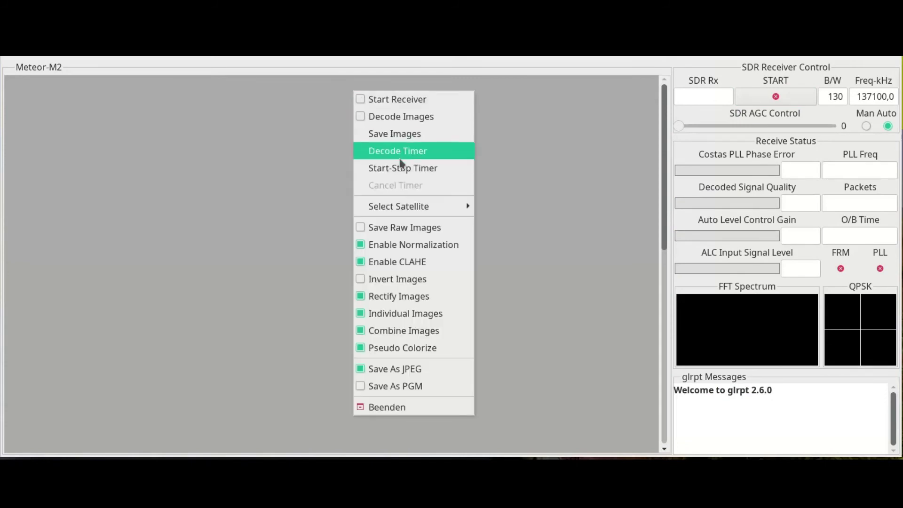
mouse_move(404, 209)
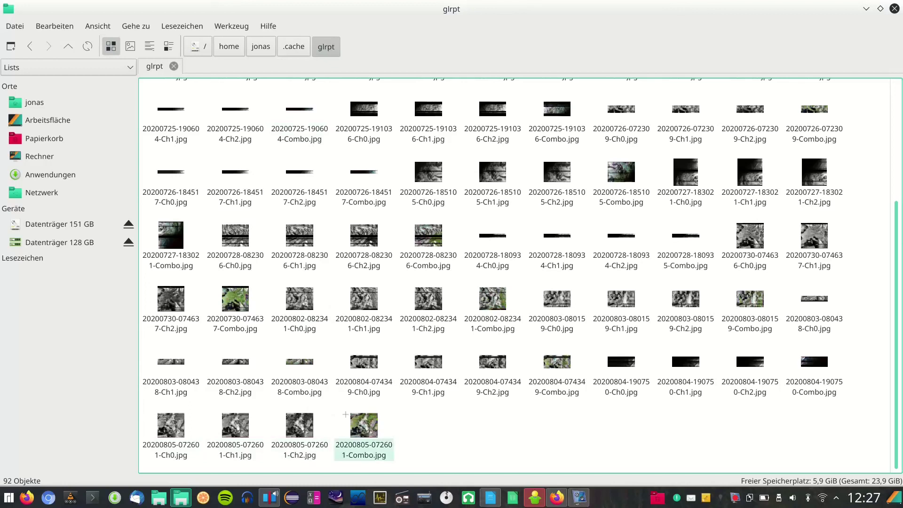
click(364, 428)
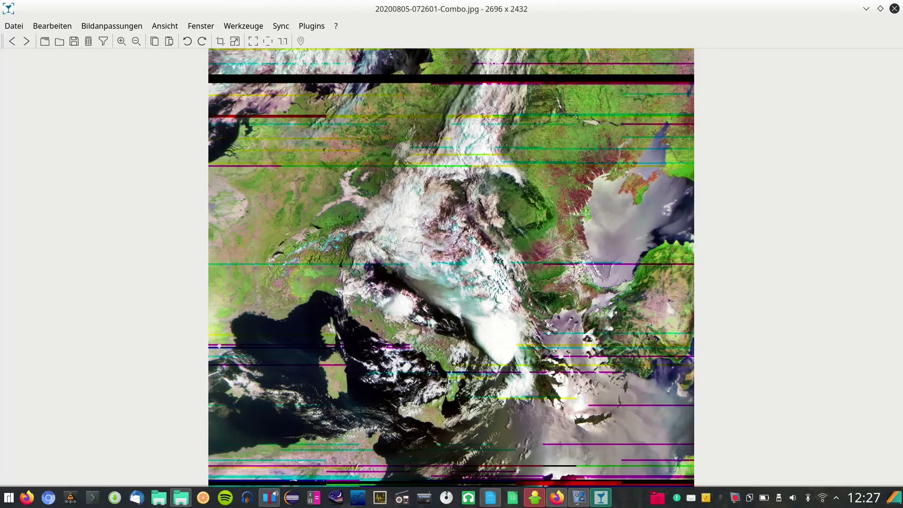